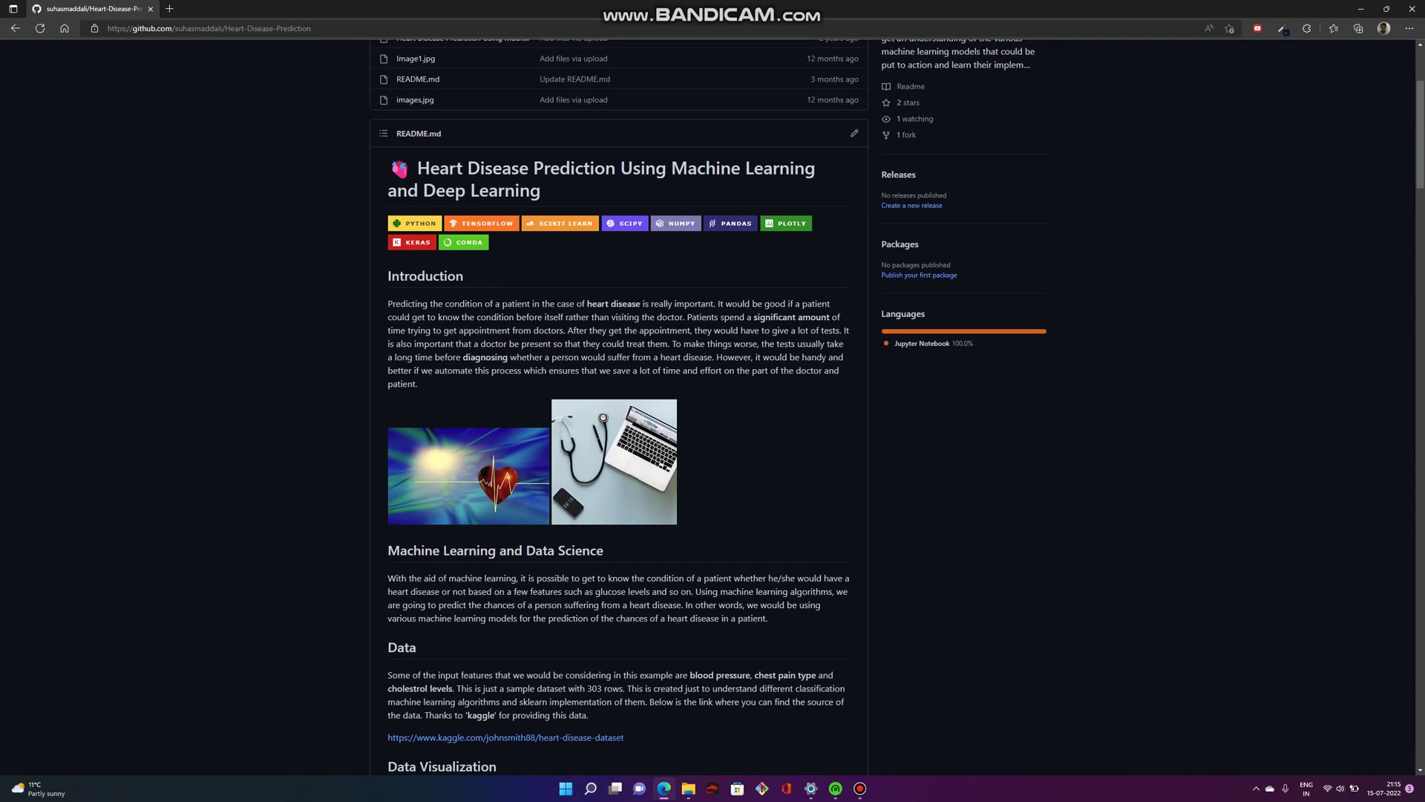
pyautogui.scroll(-3, 713, 445)
pyautogui.scroll(-3, 713, 445)
pyautogui.scroll(-3, 712, 445)
pyautogui.scroll(-3, 713, 445)
pyautogui.scroll(-3, 617, 423)
pyautogui.scroll(-3, 617, 423)
pyautogui.scroll(-2, 617, 423)
pyautogui.scroll(-2, 617, 423)
pyautogui.scroll(-1, 617, 423)
pyautogui.scroll(-1, 618, 445)
pyautogui.scroll(15, 618, 445)
# Step: Open the 'Heart Disease Prediction Using Machine Learning.ipynb' notebook from the repository
pyautogui.click(462, 258)
pyautogui.scroll(-4, 714, 445)
pyautogui.scroll(2, 713, 446)
pyautogui.scroll(-2, 714, 445)
# Step: Zoom the notebook page in to 125% to read the df.info() output
pyautogui.hotkey('ctrl', '+')
pyautogui.hotkey('ctrl', '+')
pyautogui.hotkey('ctrl', '+')
pyautogui.scroll(-3, 712, 445)
pyautogui.scroll(-1, 712, 445)
pyautogui.scroll(-2, 713, 446)
pyautogui.scroll(-2, 713, 447)
pyautogui.scroll(-3, 713, 446)
pyautogui.scroll(-2, 714, 446)
pyautogui.scroll(-5, 714, 446)
pyautogui.scroll(-3, 713, 446)
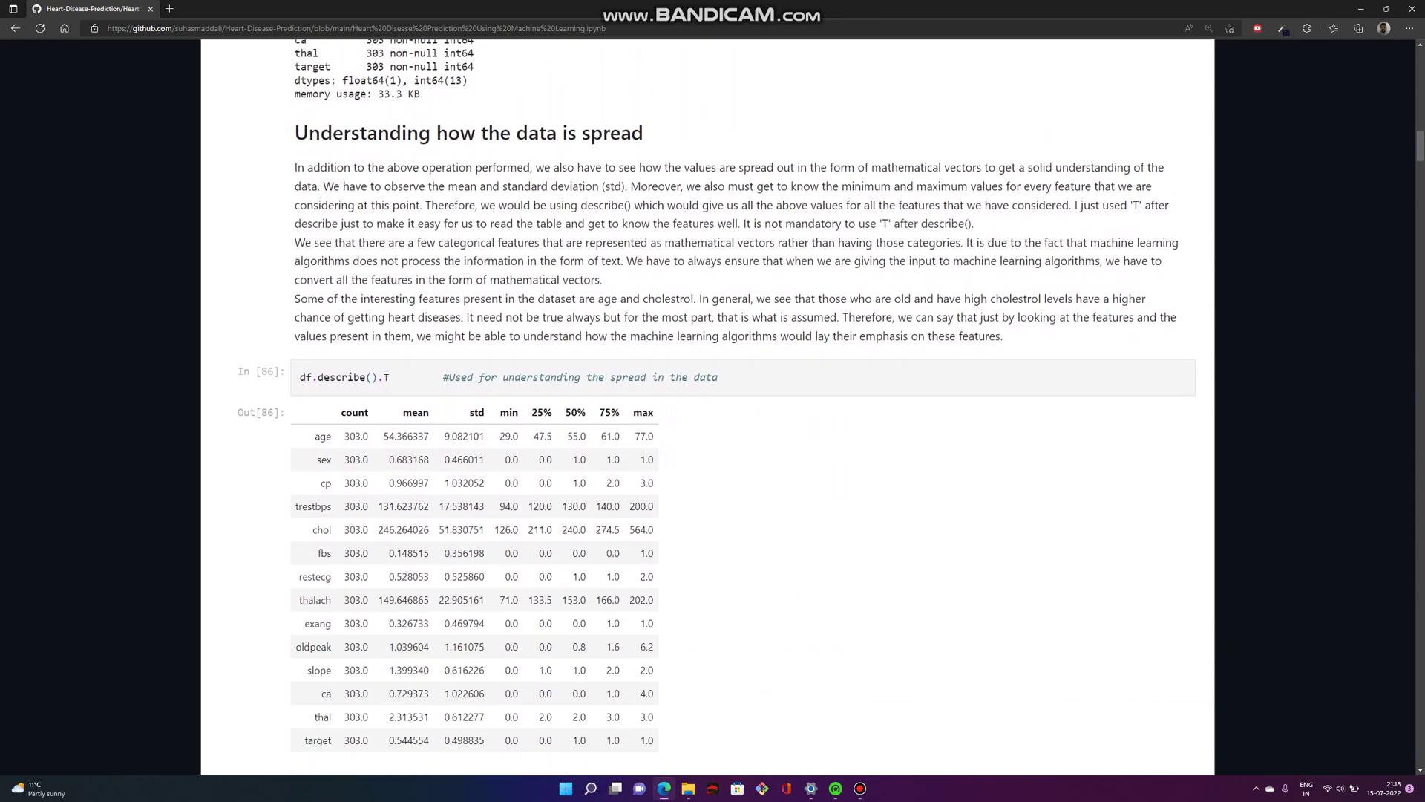
pyautogui.scroll(-1, 712, 446)
pyautogui.scroll(-2, 501, 502)
pyautogui.scroll(-1, 501, 502)
pyautogui.scroll(-3, 601, 334)
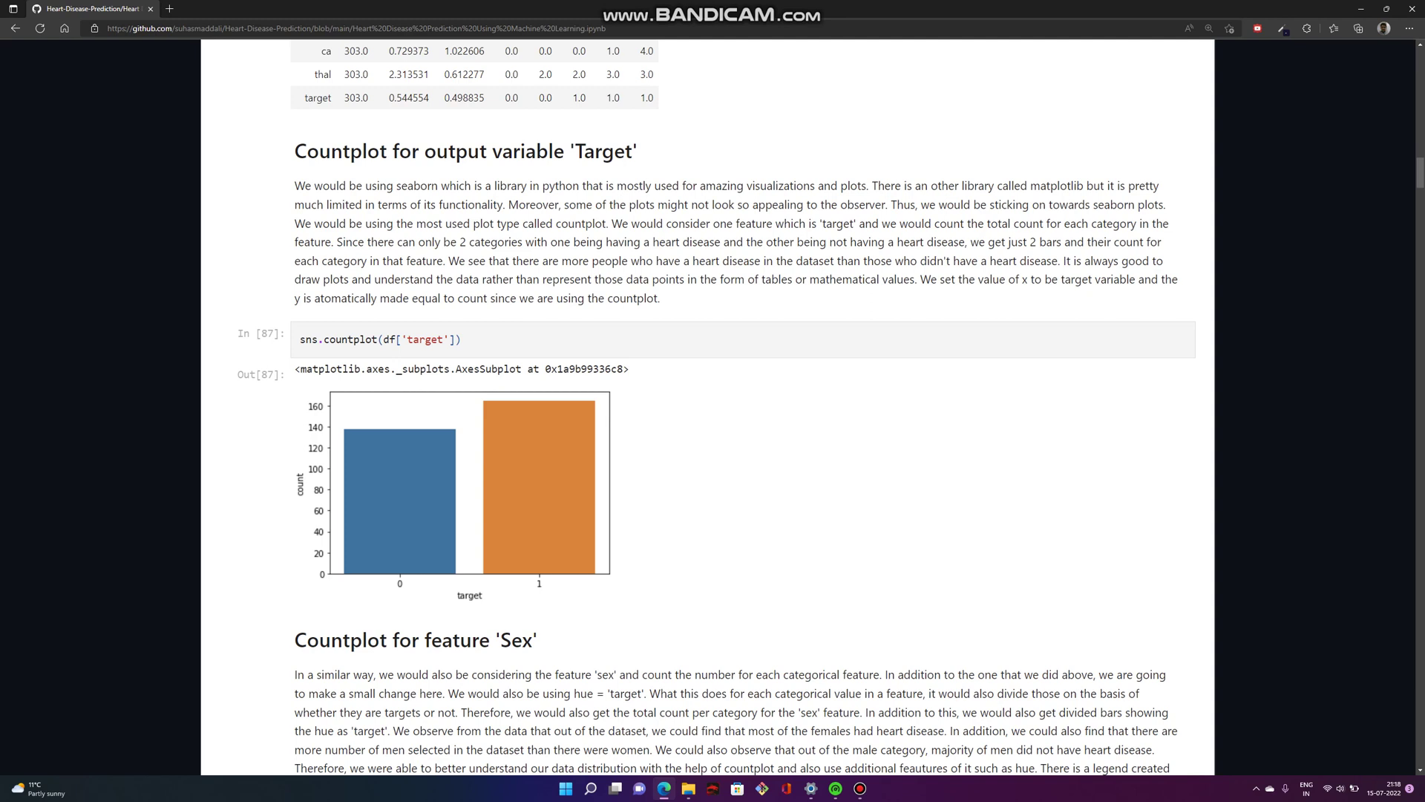
pyautogui.scroll(-4, 598, 403)
pyautogui.scroll(-2, 598, 403)
pyautogui.scroll(-1, 599, 403)
pyautogui.scroll(-5, 714, 446)
pyautogui.scroll(-5, 713, 446)
pyautogui.scroll(-4, 712, 445)
pyautogui.scroll(-2, 713, 446)
pyautogui.scroll(1, 713, 446)
pyautogui.scroll(-2, 712, 446)
pyautogui.scroll(-2, 713, 446)
pyautogui.scroll(-1, 712, 446)
pyautogui.scroll(-3, 713, 446)
pyautogui.scroll(-3, 713, 446)
pyautogui.scroll(-2, 714, 446)
pyautogui.scroll(-1, 501, 446)
pyautogui.scroll(-1, 501, 445)
pyautogui.scroll(-3, 712, 446)
pyautogui.scroll(-1, 713, 446)
pyautogui.scroll(-3, 713, 446)
pyautogui.scroll(-1, 712, 446)
pyautogui.scroll(-1, 712, 446)
pyautogui.scroll(-2, 713, 446)
pyautogui.scroll(-2, 713, 445)
pyautogui.scroll(-1, 713, 445)
pyautogui.scroll(-3, 712, 445)
pyautogui.scroll(-2, 713, 445)
pyautogui.scroll(-1, 712, 446)
pyautogui.scroll(-3, 713, 445)
pyautogui.scroll(-2, 713, 446)
pyautogui.scroll(-2, 712, 445)
pyautogui.scroll(-1, 712, 445)
pyautogui.scroll(-2, 713, 446)
pyautogui.scroll(-1, 713, 445)
pyautogui.scroll(-1, 713, 446)
pyautogui.scroll(-3, 713, 445)
pyautogui.scroll(-2, 714, 445)
pyautogui.scroll(-2, 712, 445)
pyautogui.scroll(-1, 713, 446)
pyautogui.scroll(-3, 714, 445)
pyautogui.scroll(-2, 712, 445)
pyautogui.scroll(-2, 713, 445)
pyautogui.scroll(-2, 713, 446)
pyautogui.scroll(-2, 714, 446)
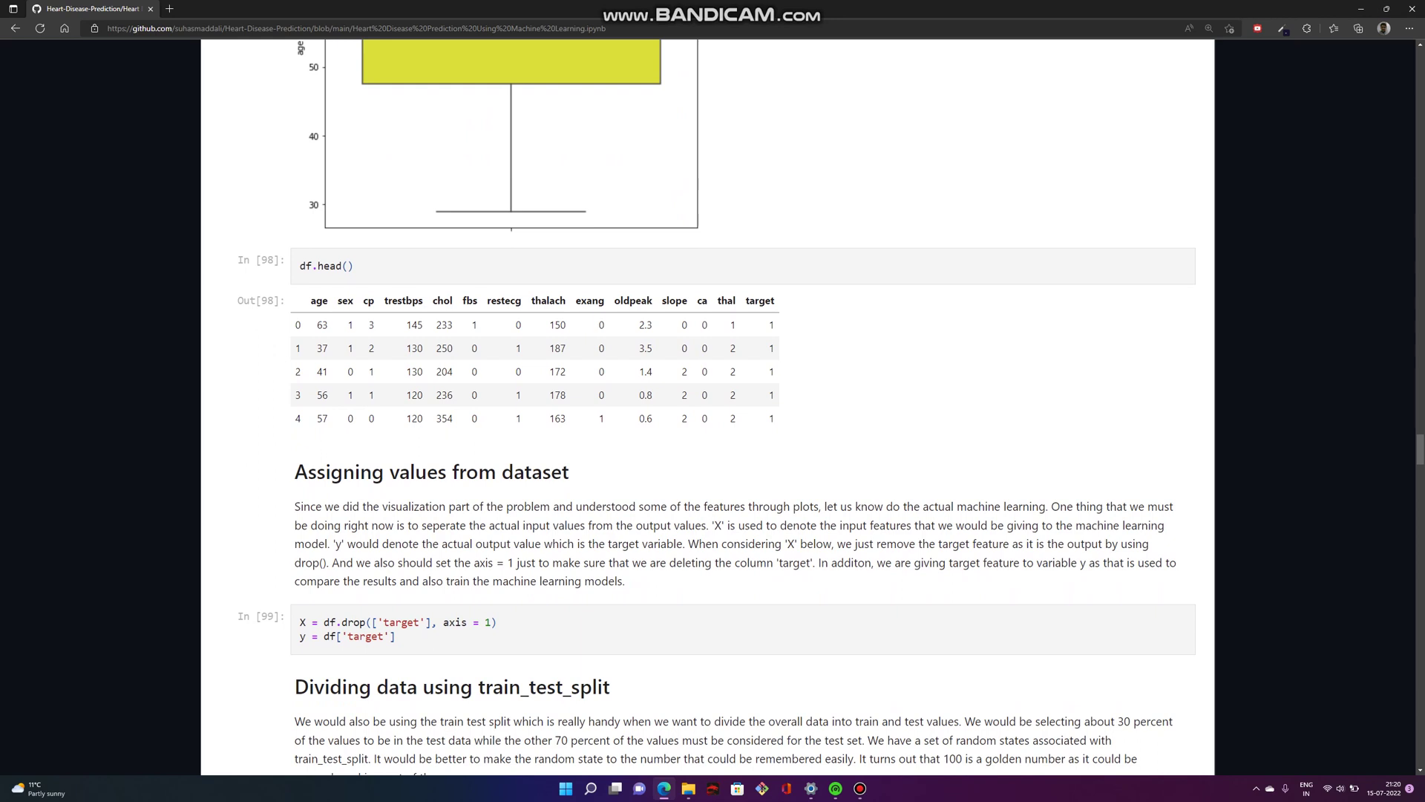
pyautogui.scroll(-5, 712, 447)
pyautogui.scroll(-3, 714, 445)
pyautogui.scroll(-2, 713, 446)
pyautogui.scroll(-2, 713, 446)
pyautogui.scroll(-2, 712, 445)
pyautogui.scroll(-2, 712, 445)
# Step: Zoom the notebook page to 175% around the KNN and Logistic Regression sections
pyautogui.hotkey('ctrl', '+')
pyautogui.scroll(-2, 713, 446)
pyautogui.scroll(-1, 713, 446)
pyautogui.scroll(-2, 712, 446)
pyautogui.scroll(-2, 713, 445)
pyautogui.scroll(-2, 713, 446)
pyautogui.scroll(-2, 713, 445)
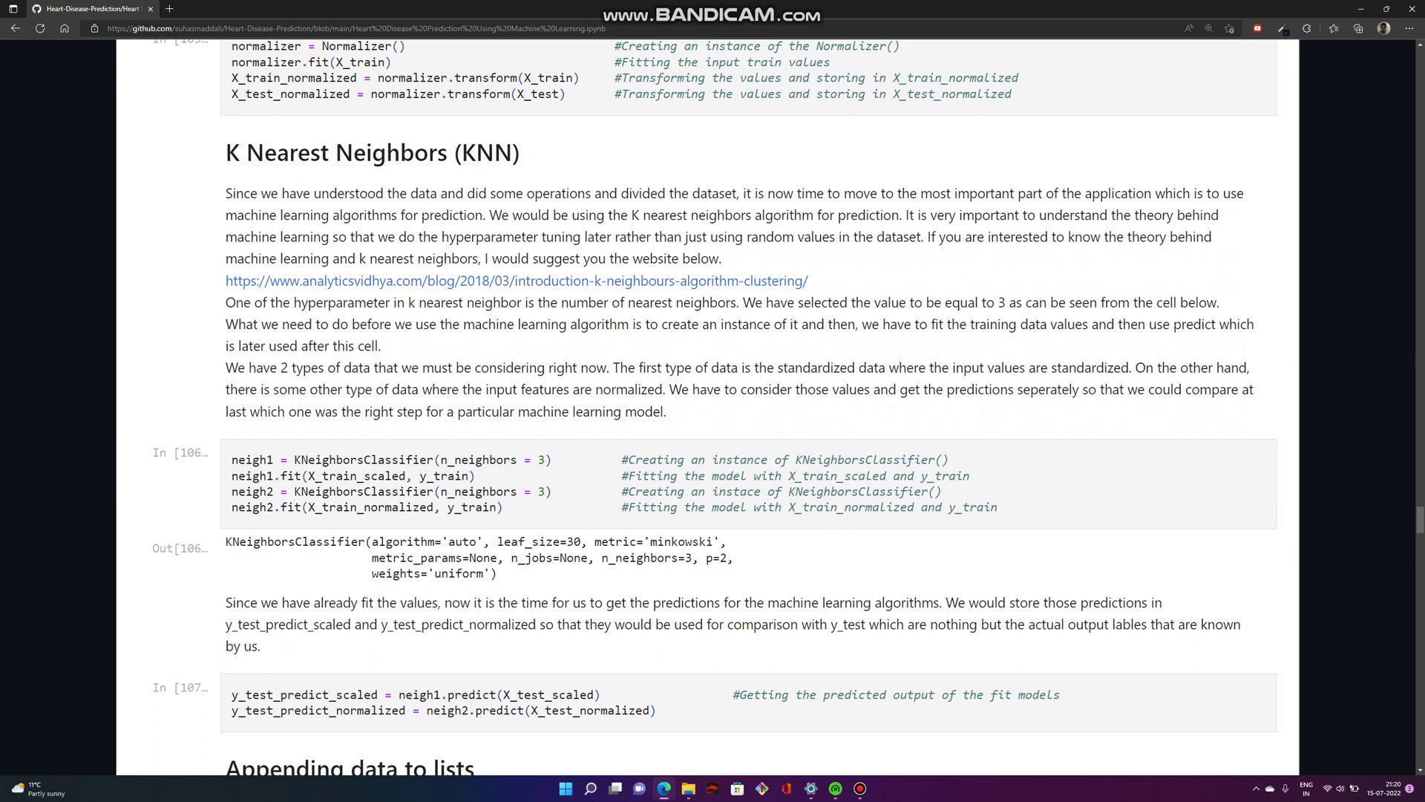
pyautogui.scroll(-2, 713, 446)
pyautogui.scroll(-2, 712, 445)
pyautogui.scroll(-2, 712, 446)
pyautogui.scroll(-2, 713, 445)
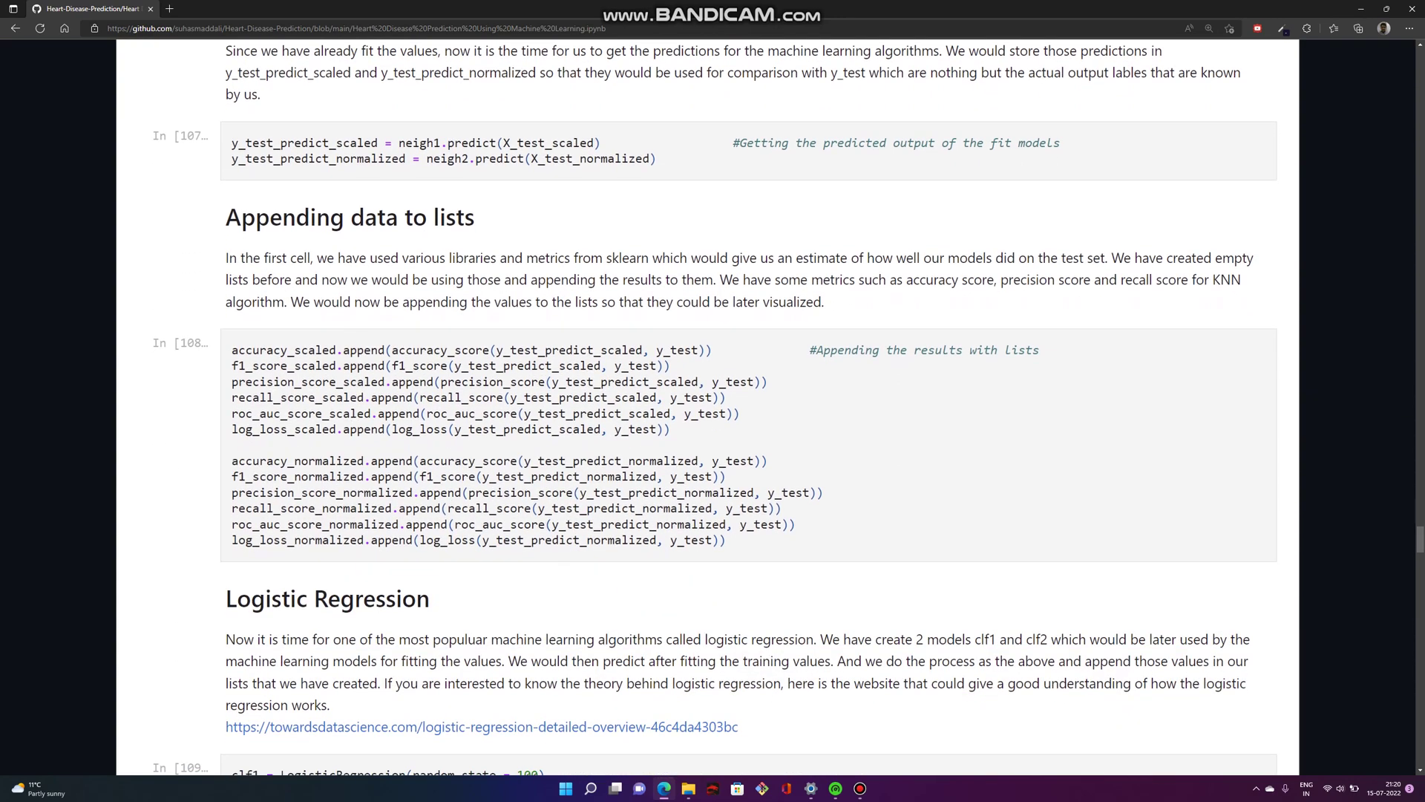
pyautogui.scroll(-2, 713, 445)
pyautogui.scroll(-2, 713, 445)
pyautogui.scroll(-1, 712, 446)
pyautogui.scroll(-4, 712, 445)
pyautogui.scroll(-2, 712, 445)
pyautogui.scroll(-2, 712, 446)
pyautogui.scroll(-1, 713, 445)
pyautogui.scroll(-2, 713, 446)
pyautogui.scroll(-4, 712, 446)
pyautogui.scroll(-1, 713, 446)
pyautogui.scroll(-2, 714, 445)
pyautogui.scroll(-1, 713, 446)
pyautogui.scroll(-1, 713, 446)
pyautogui.scroll(-2, 713, 446)
pyautogui.scroll(-2, 712, 446)
pyautogui.scroll(-2, 713, 446)
pyautogui.scroll(-3, 714, 446)
pyautogui.scroll(-1, 713, 446)
pyautogui.scroll(-3, 714, 446)
pyautogui.scroll(-3, 713, 445)
pyautogui.scroll(-1, 713, 445)
pyautogui.scroll(2, 713, 446)
pyautogui.scroll(3, 712, 446)
pyautogui.scroll(1, 713, 446)
pyautogui.scroll(-2, 712, 446)
pyautogui.scroll(-1, 713, 445)
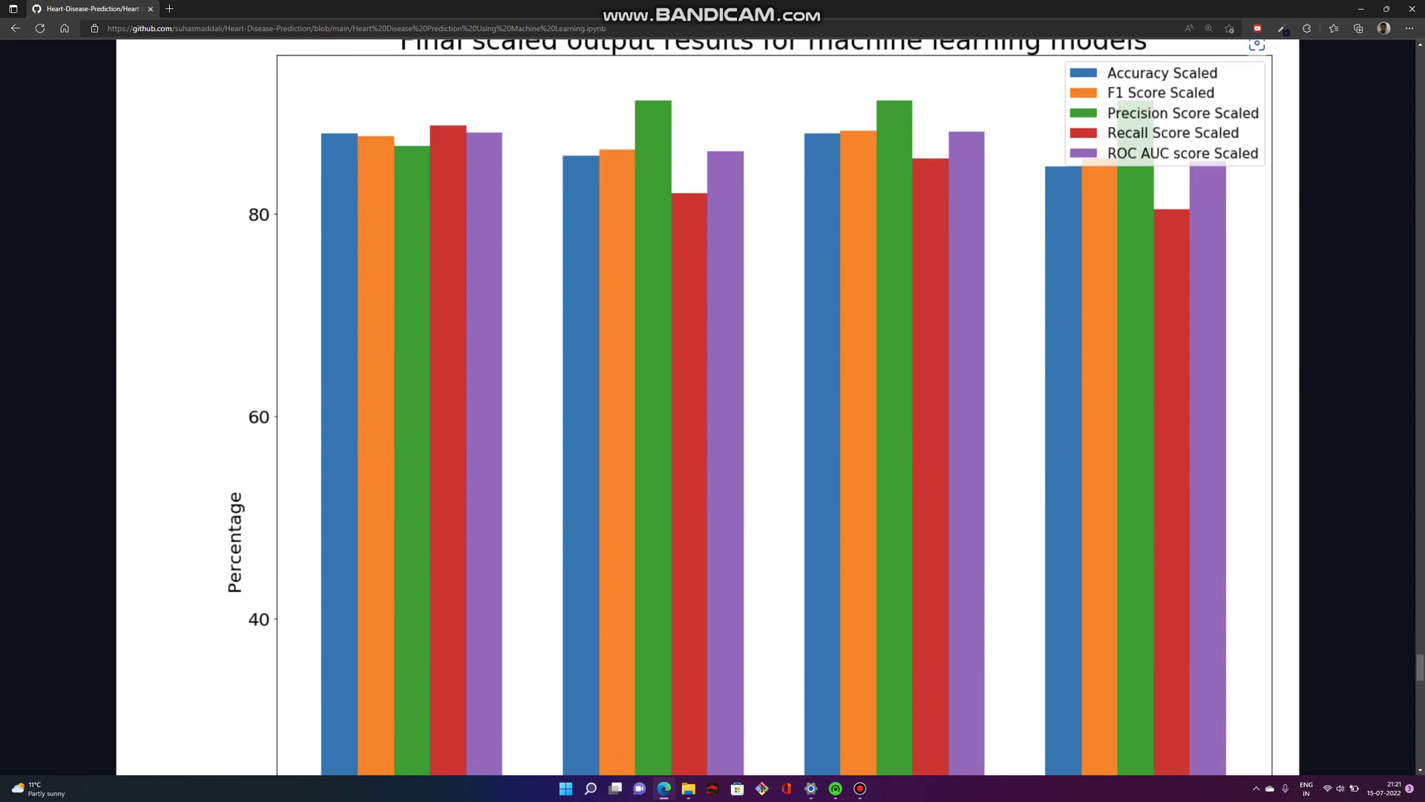